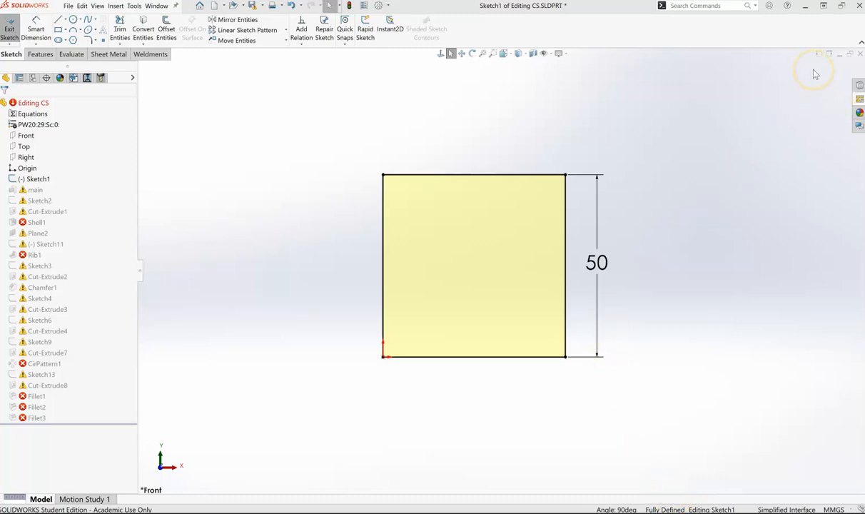
- Exit Sketch1 and choose to stop and repair Sketch2 before the remaining features rebuild
scroll(428, 200, "down", 1)
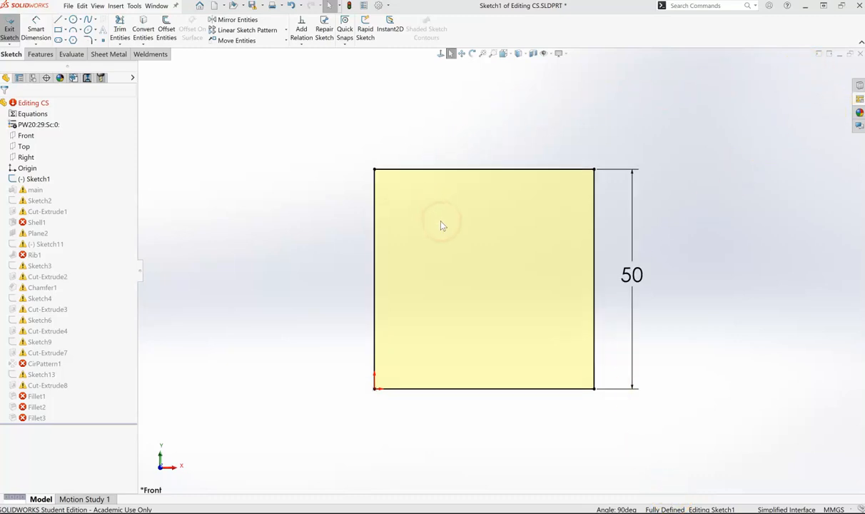
scroll(439, 225, "up", 1)
scroll(528, 271, "down", 1)
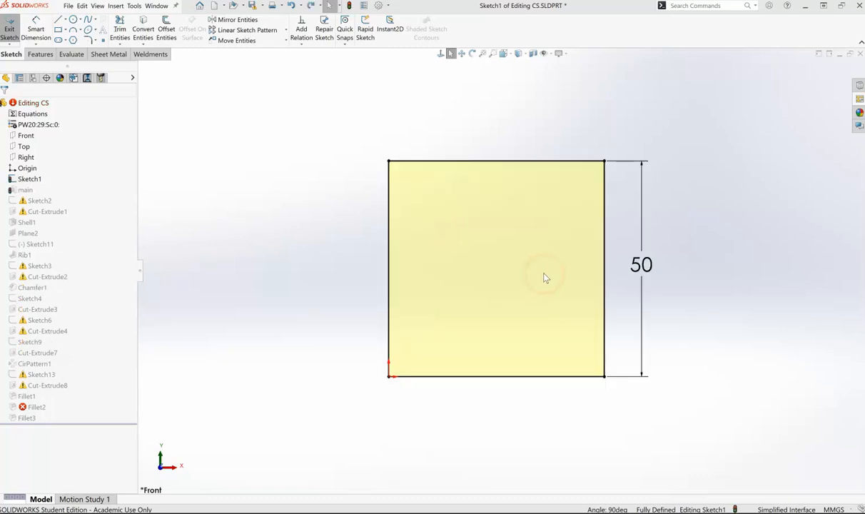
left_click(824, 70)
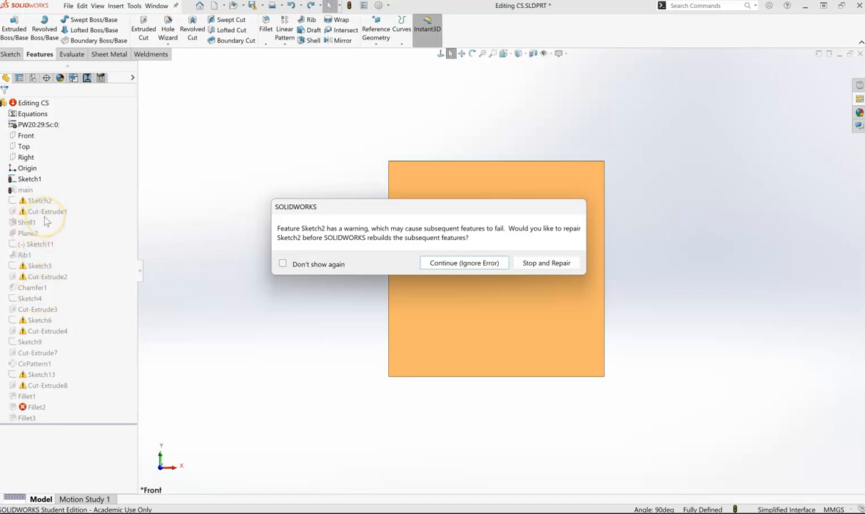
left_click(556, 262)
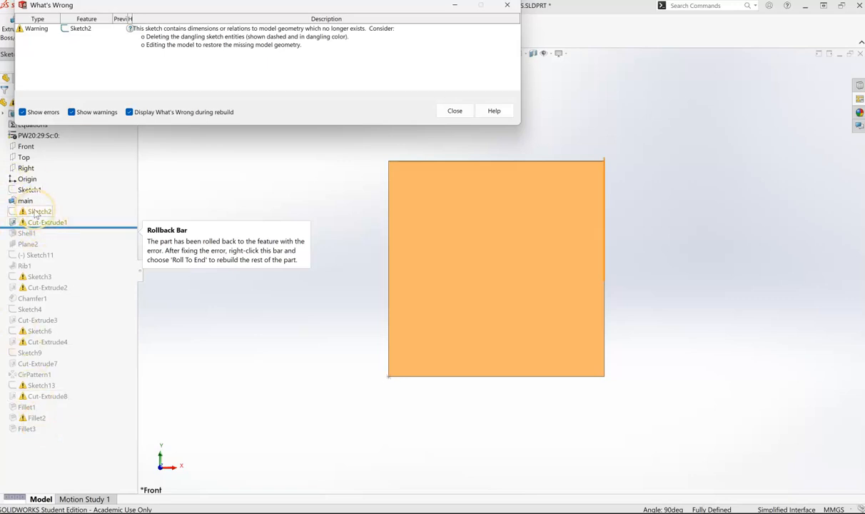
- Read the What's Wrong report for Sketch2 and close it
left_click(293, 238)
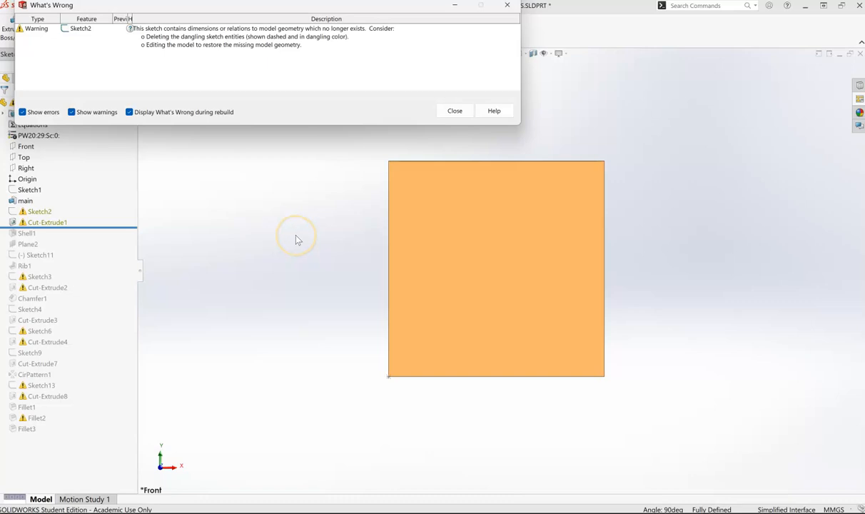
left_click(348, 93)
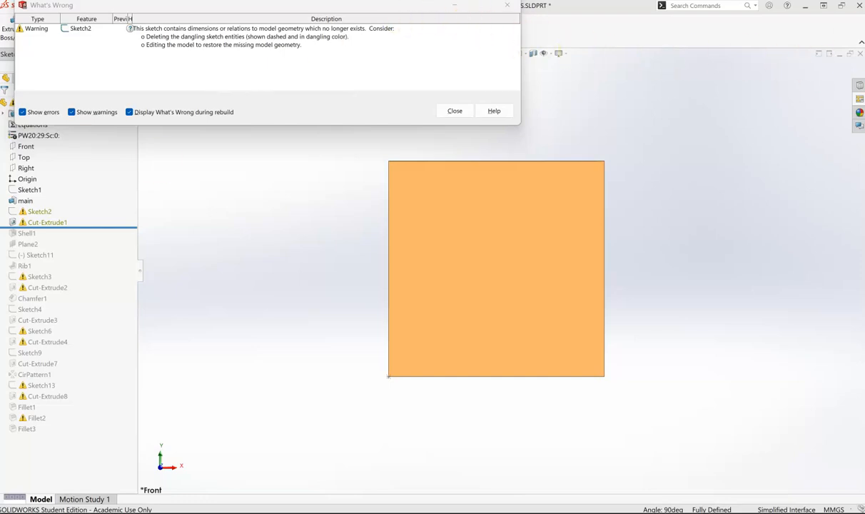
left_click(458, 112)
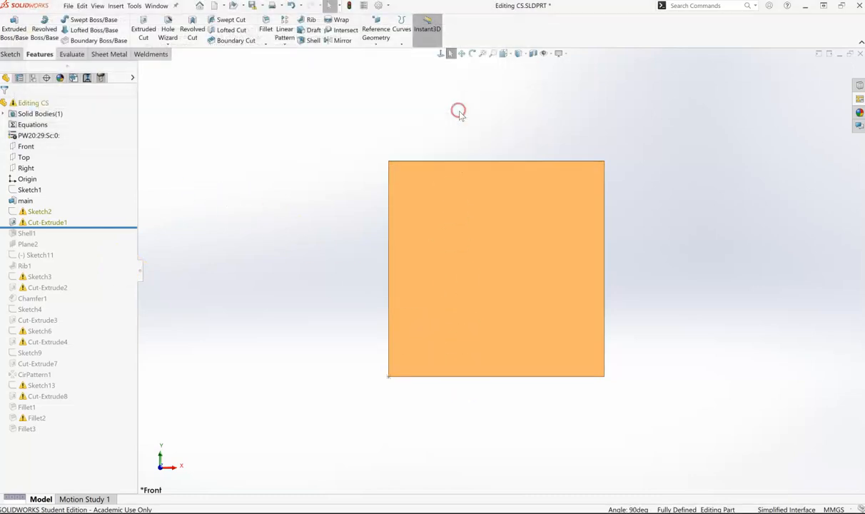
- Review the Detailing document properties for the option that hides dangling dimensions and annotations, and close the options
left_click(380, 6)
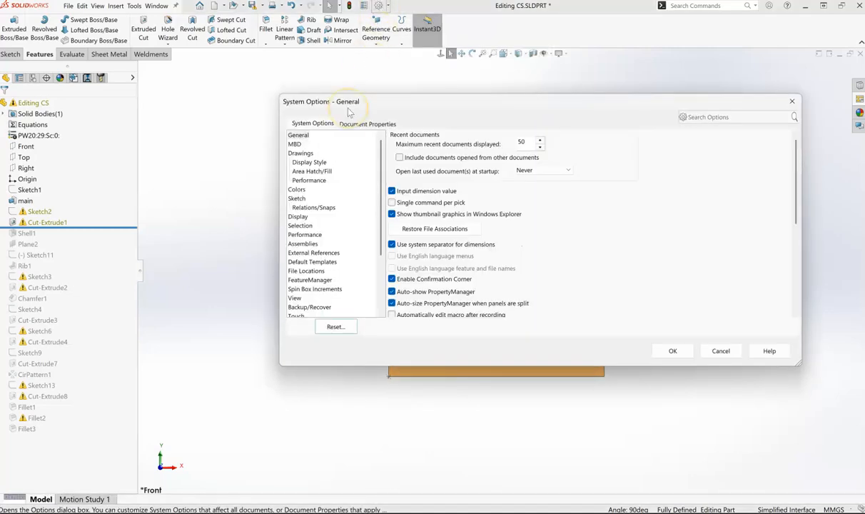
left_click(362, 124)
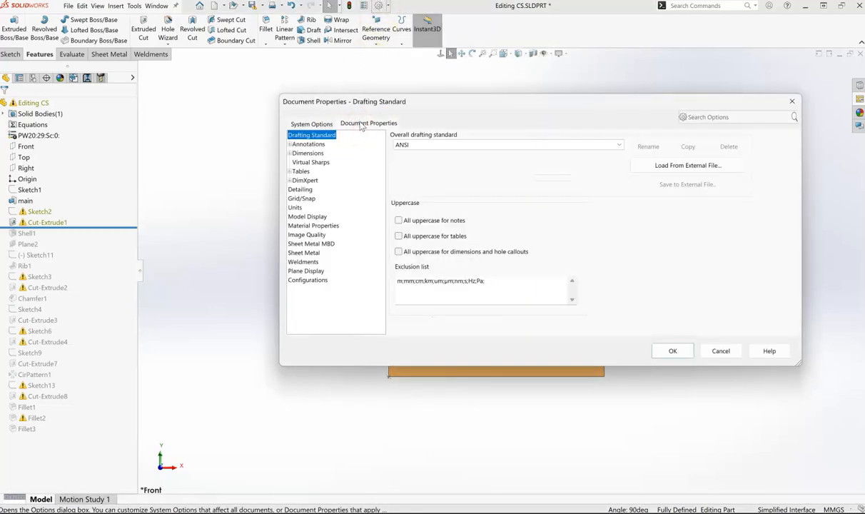
left_click(301, 190)
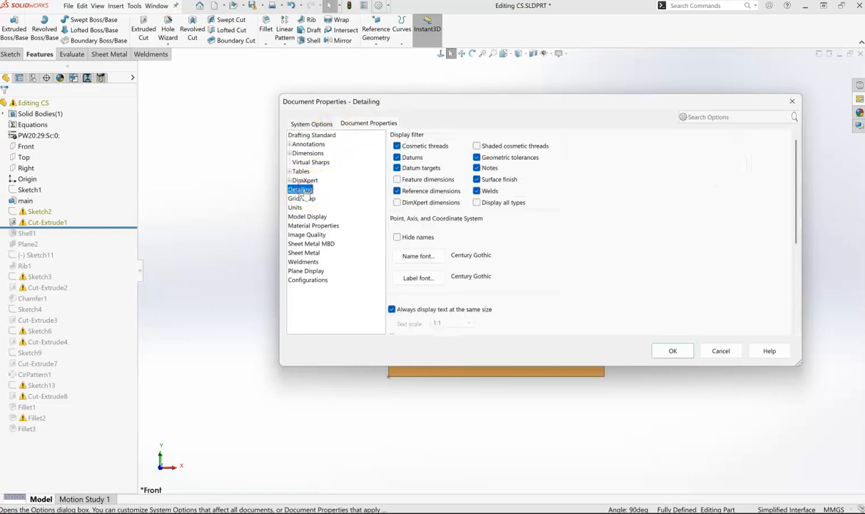
scroll(532, 227, "down", 3)
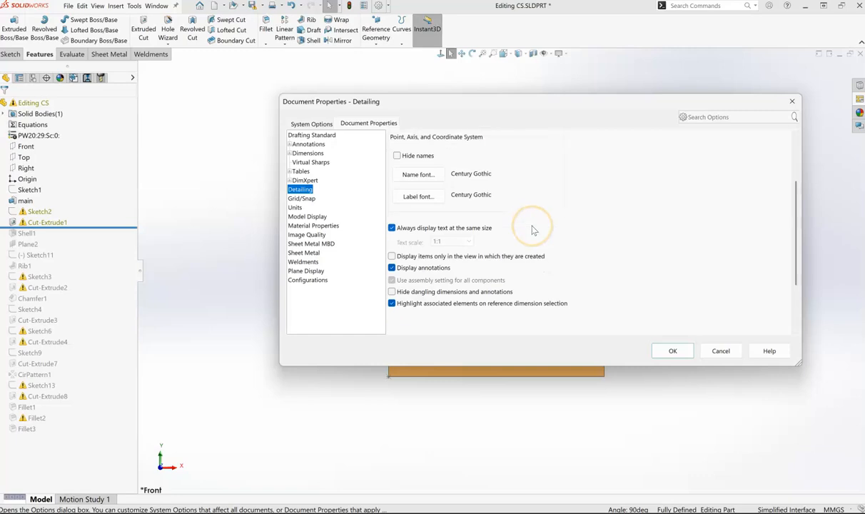
scroll(532, 227, "down", 1)
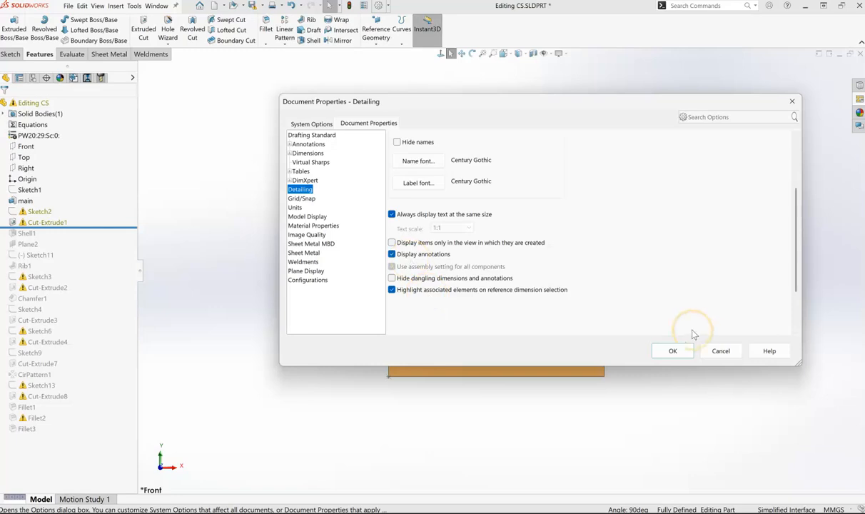
left_click(672, 351)
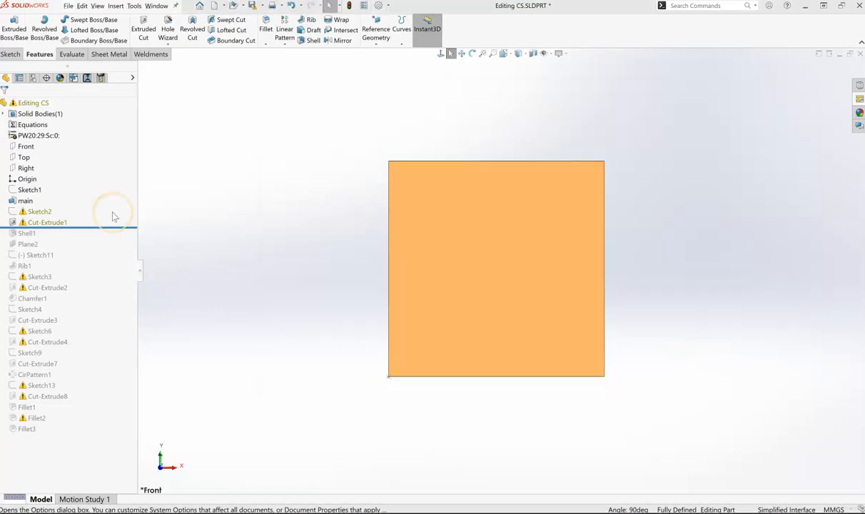
- Open Sketch2 for editing to repair its missing references
left_click(41, 213)
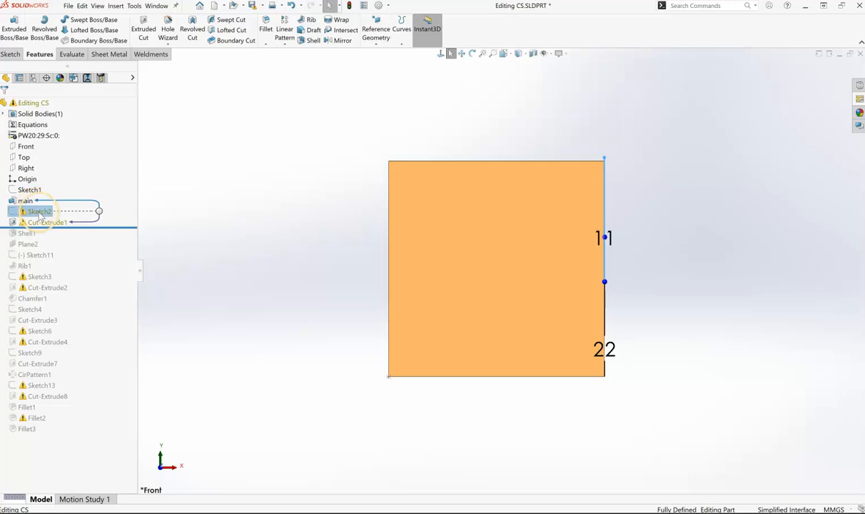
left_click(39, 212)
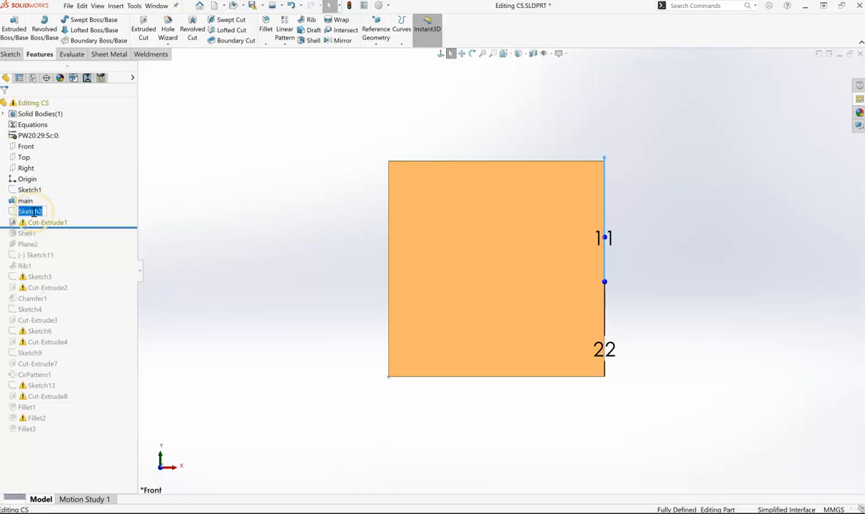
left_click(229, 175)
left_click(39, 212)
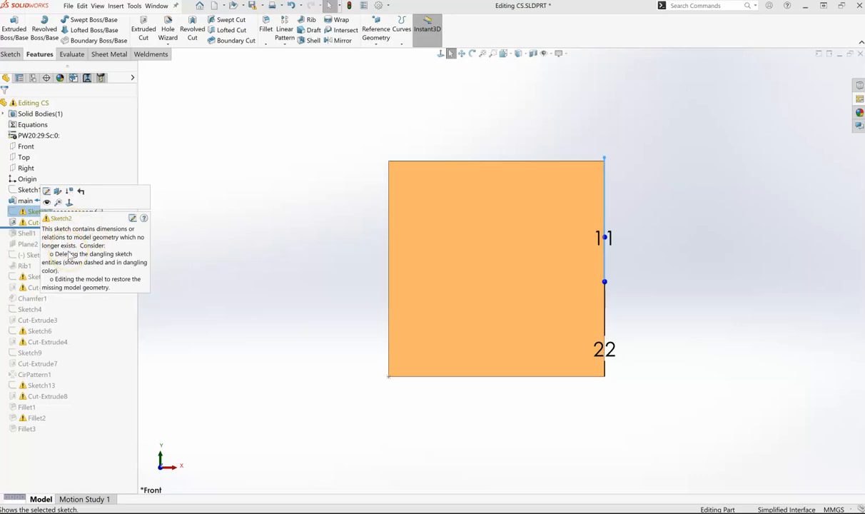
left_click(130, 217)
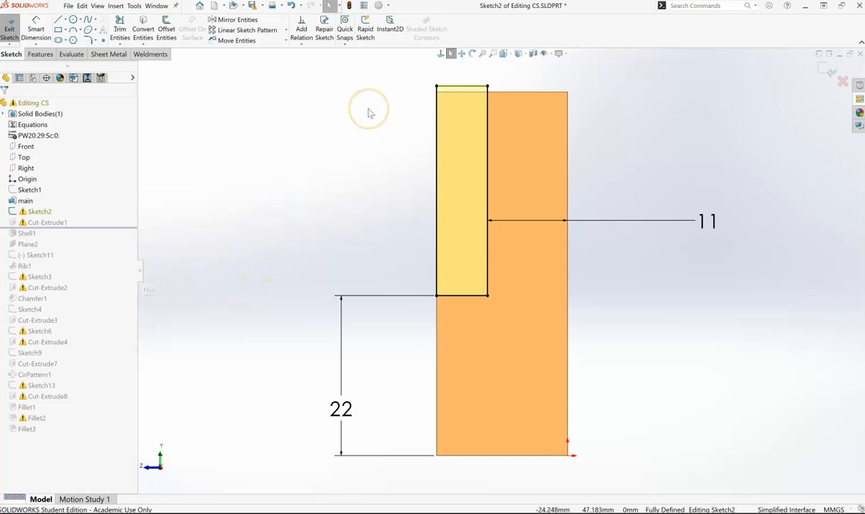
- Examine the top edge of the Sketch2 rectangle against the block and inspect the line's Collinear2 relation
middle_click_drag(363, 234, 387, 249)
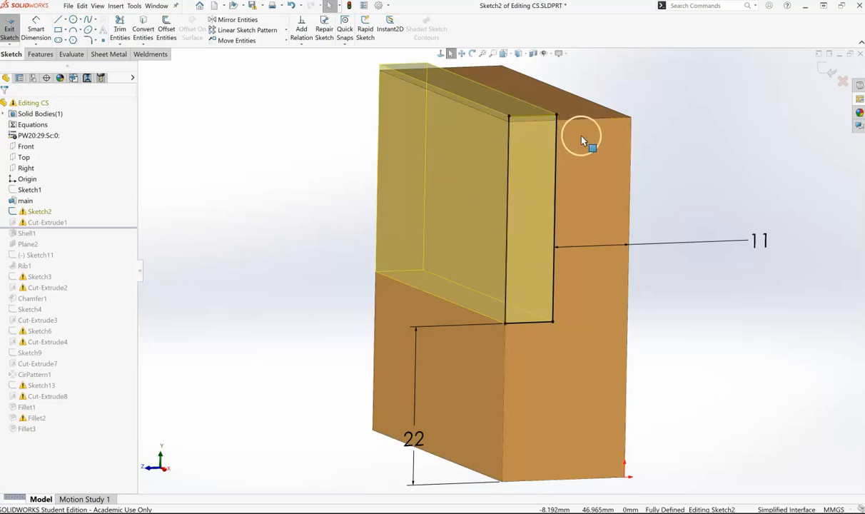
middle_click_drag(670, 137, 672, 166)
left_click(514, 354)
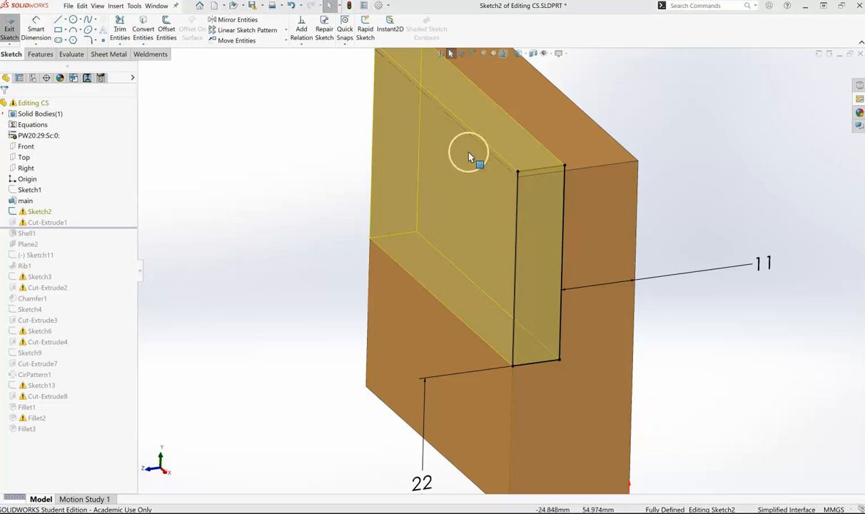
scroll(560, 166, "down", 5)
scroll(526, 226, "down", 2)
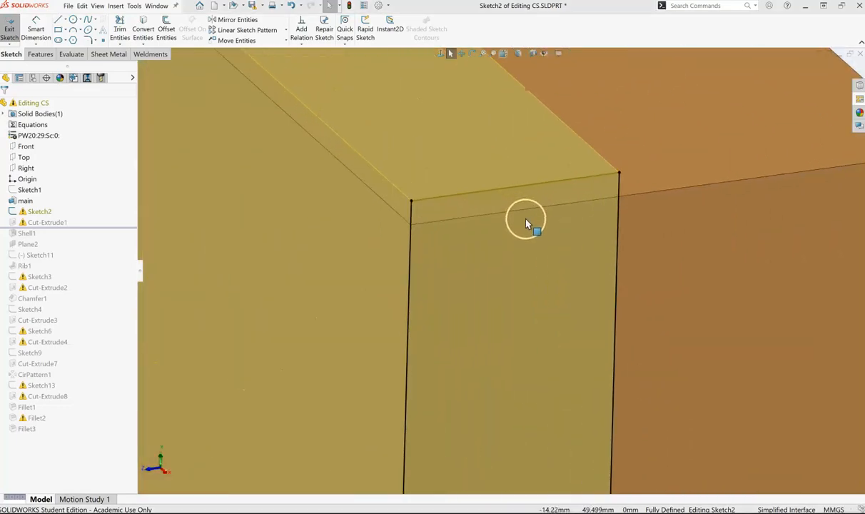
middle_click_drag(527, 219, 504, 197)
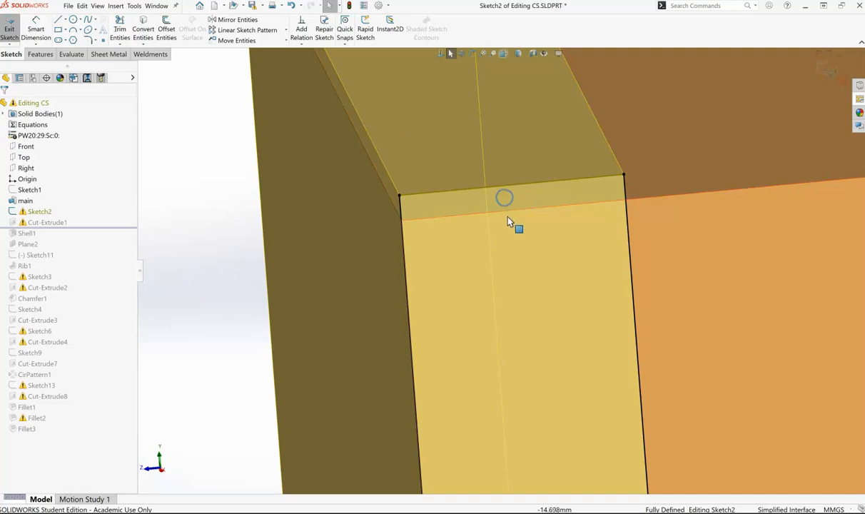
scroll(506, 193, "down", 4)
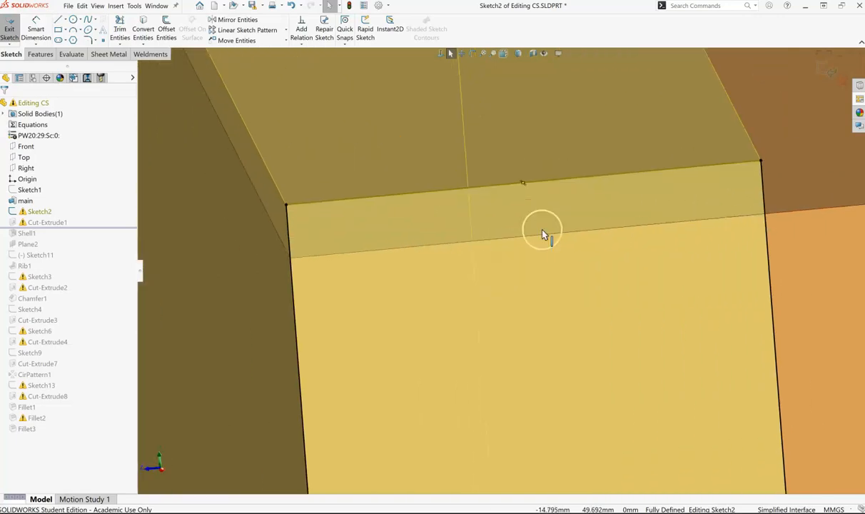
left_click(602, 176)
left_click(79, 133)
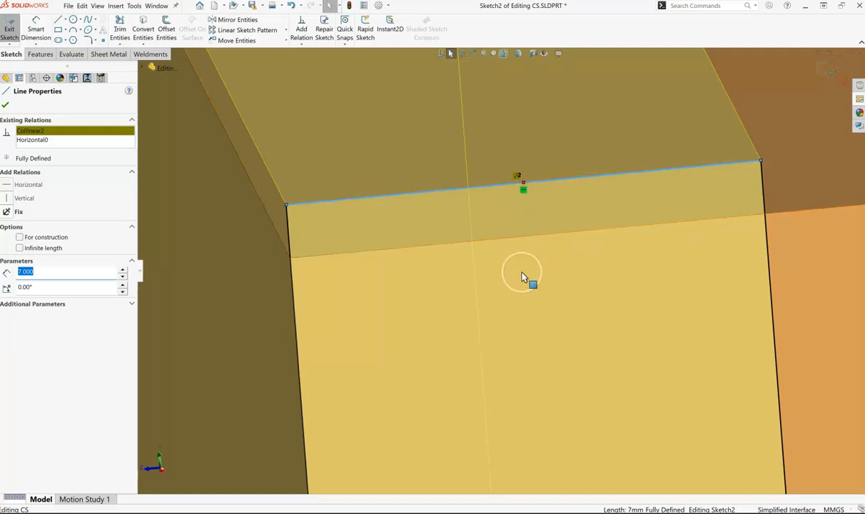
- Reattach the top line's dangling Collinear2 relation to the block's top edge, accept it, and undo the reattachment
left_click(505, 55)
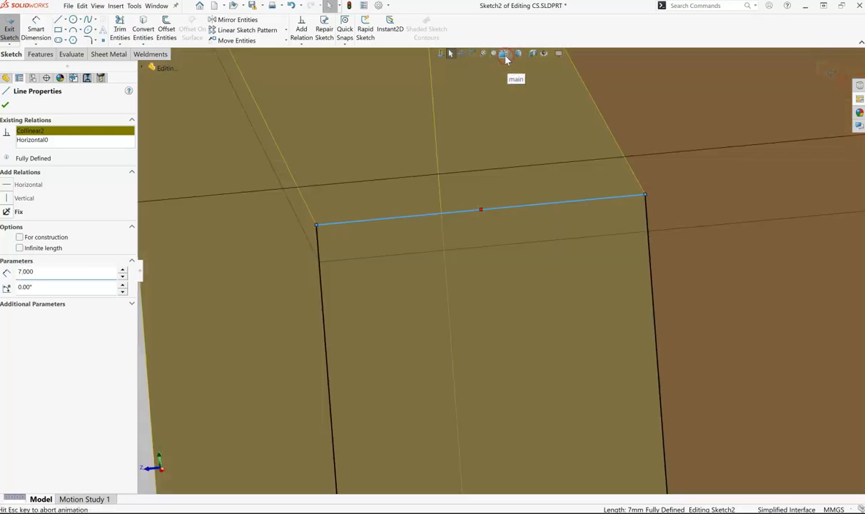
left_click(437, 389)
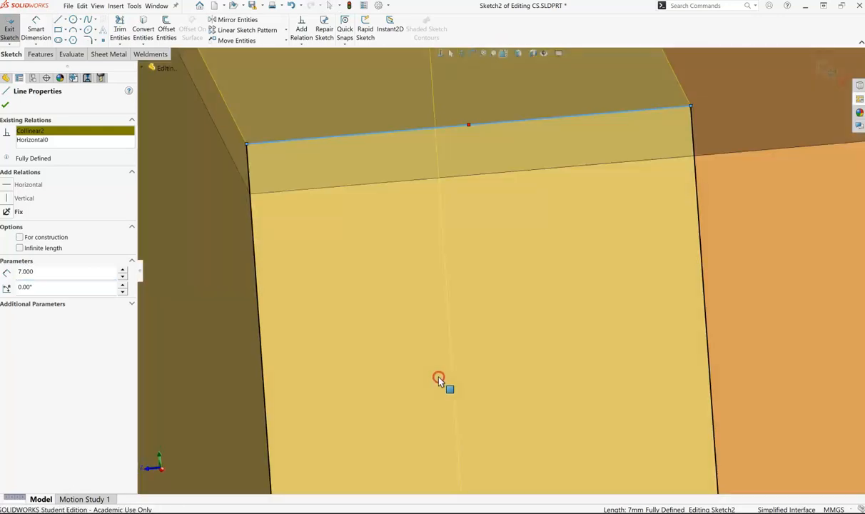
scroll(446, 72, "down", 10)
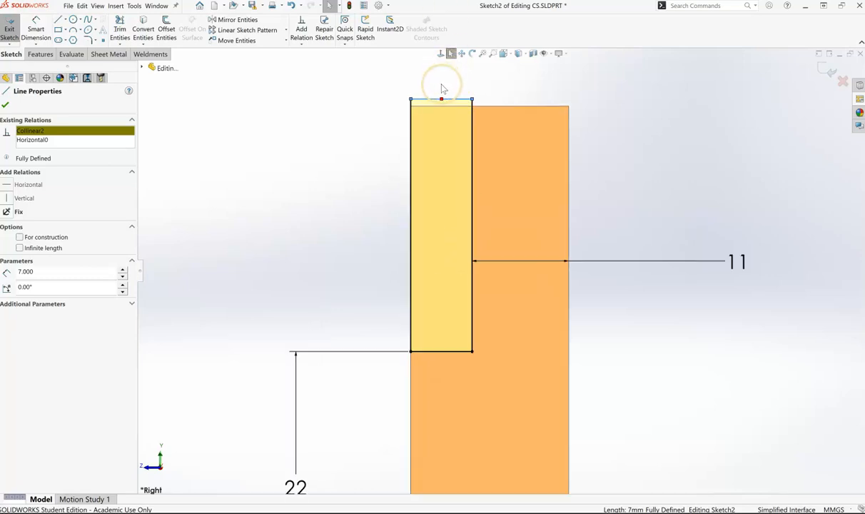
scroll(480, 221, "down", 3)
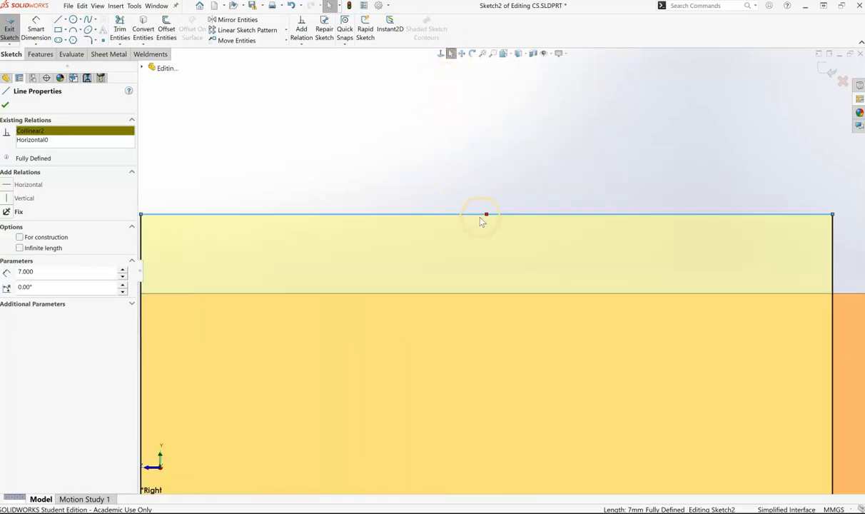
scroll(482, 221, "up", 1)
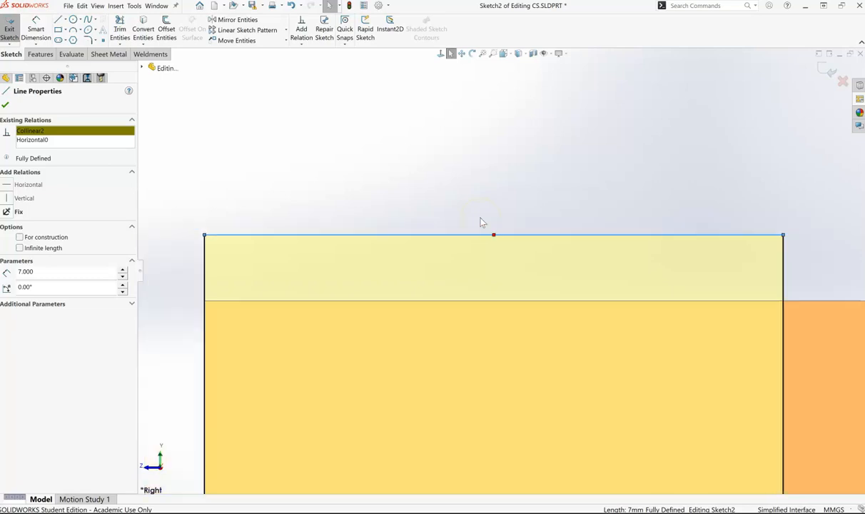
scroll(480, 221, "down", 1)
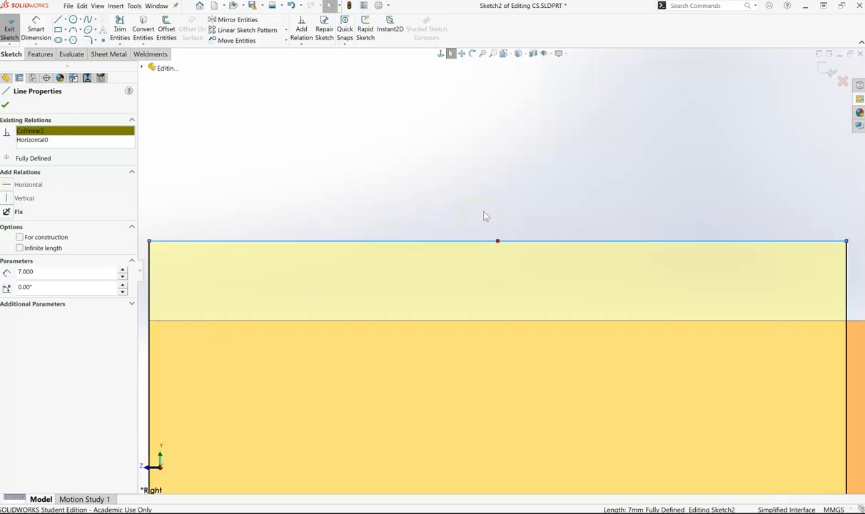
left_click_drag(497, 241, 502, 321)
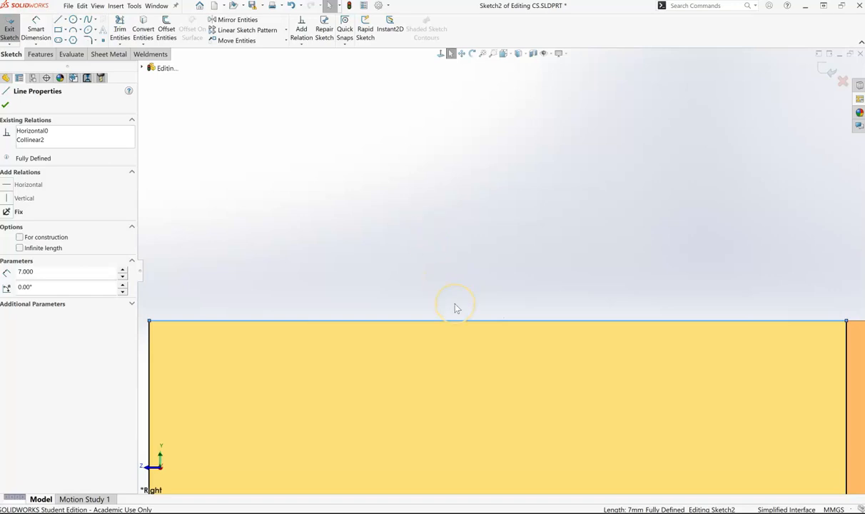
left_click(44, 142)
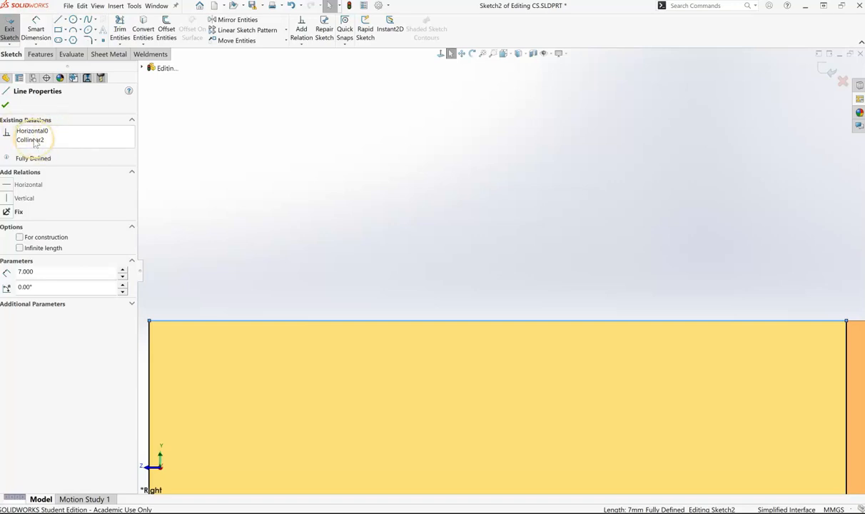
left_click(5, 105)
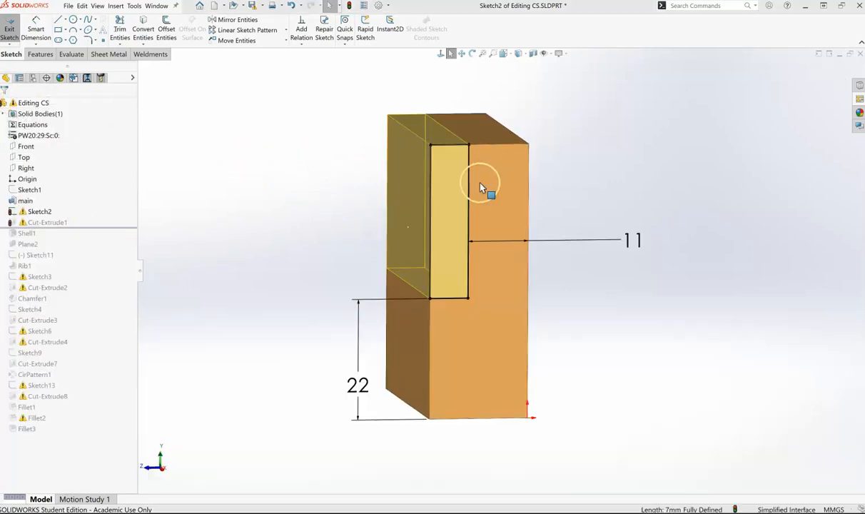
left_click(292, 6)
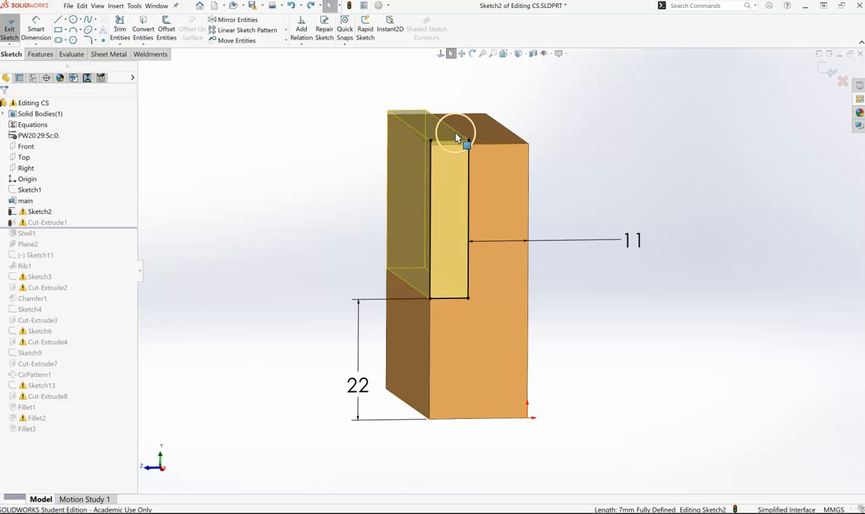
- Select the top line of the Sketch2 rectangle to show its existing relations
scroll(458, 137, "down", 2)
scroll(457, 137, "down", 3)
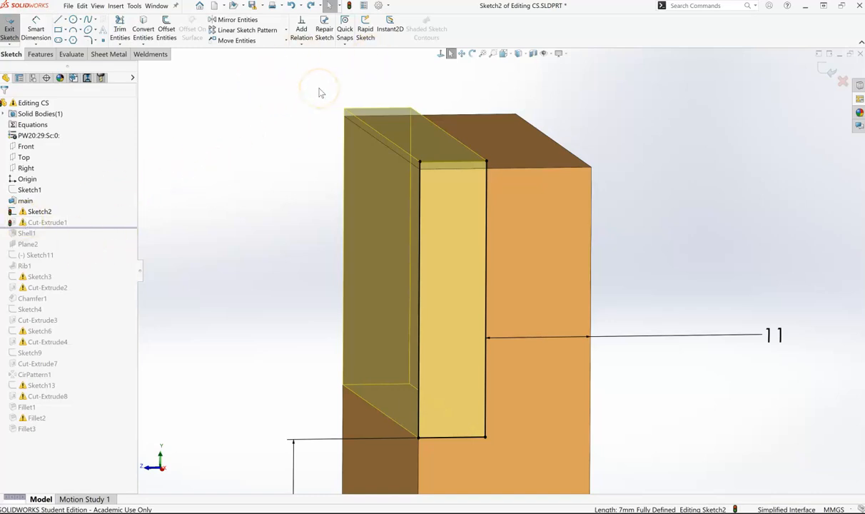
left_click(434, 163)
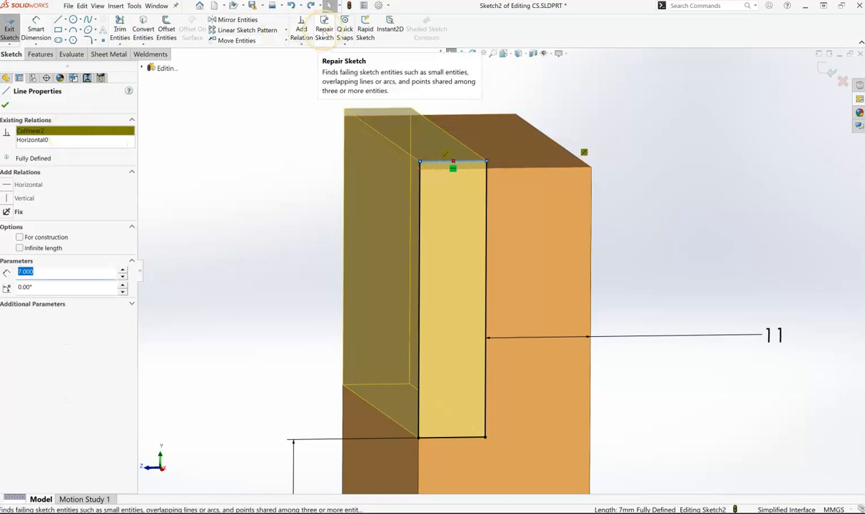
- Open the interface customization settings and look through the list of available toolbars for the relations command
right_click(542, 35)
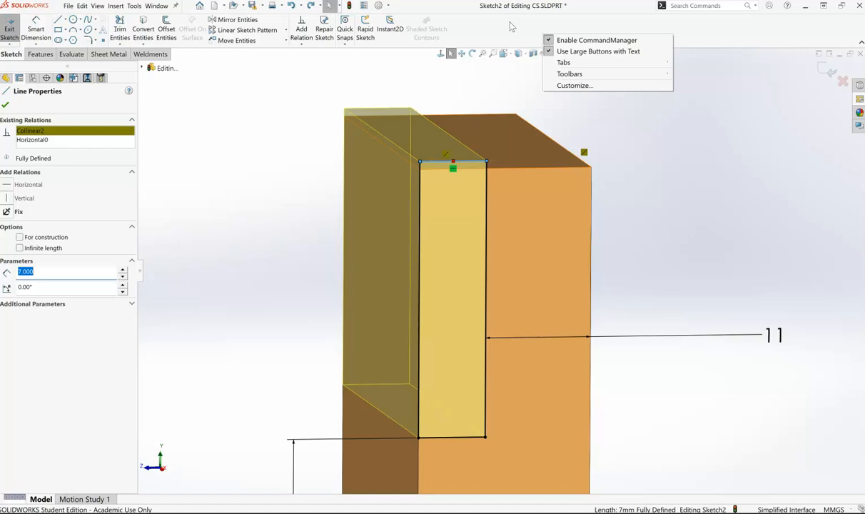
left_click(561, 87)
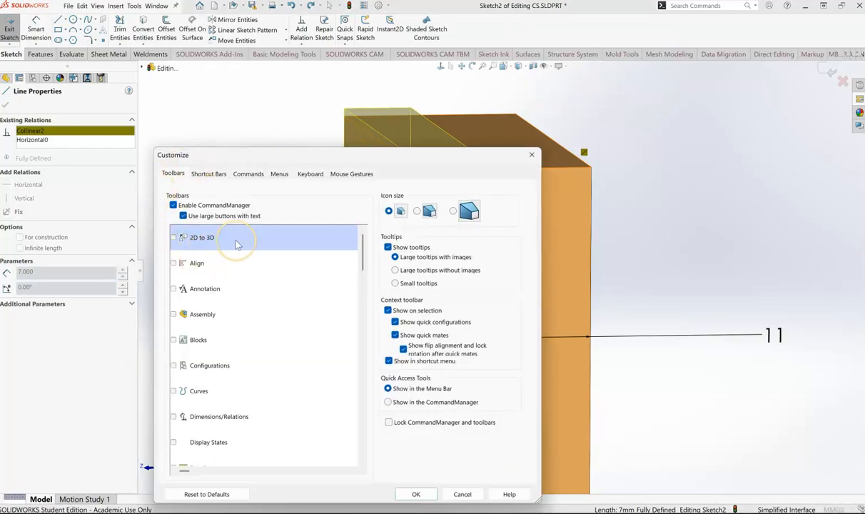
scroll(230, 241, "down", 6)
scroll(241, 252, "down", 8)
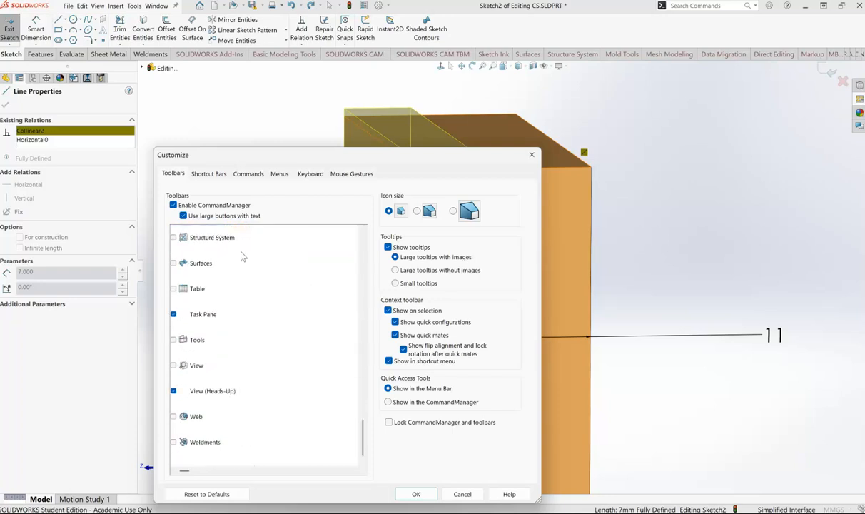
left_click(191, 395)
scroll(213, 407, "up", 15)
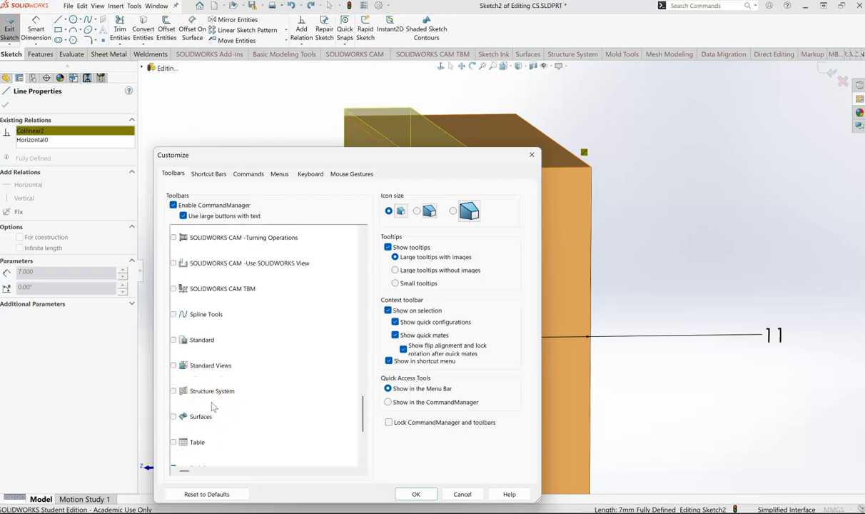
scroll(218, 397, "down", 2)
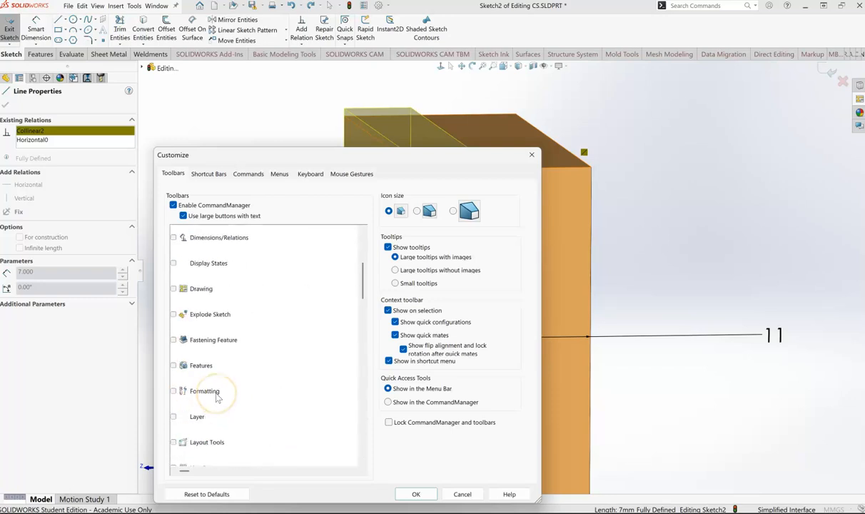
scroll(219, 398, "up", 3)
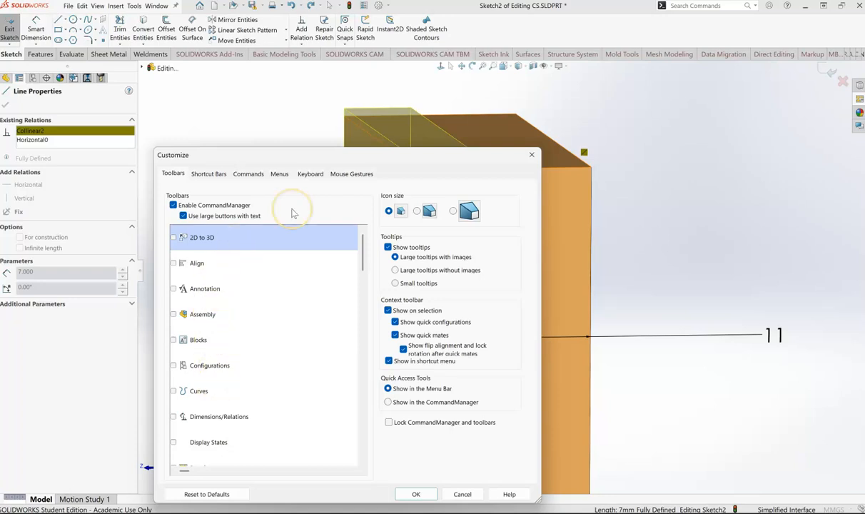
- Search the customizable commands for "display/de", add Display/Delete Relations to the Sketch tools, and close the customization settings
left_click(211, 175)
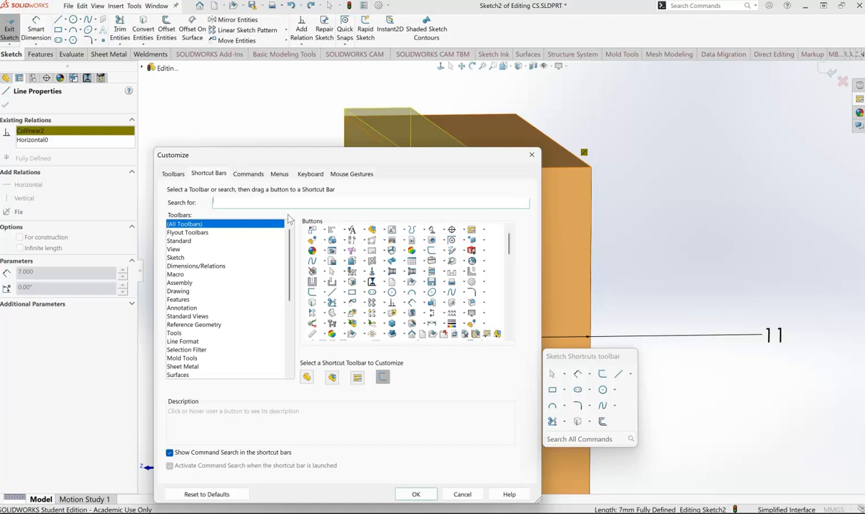
type("display/de")
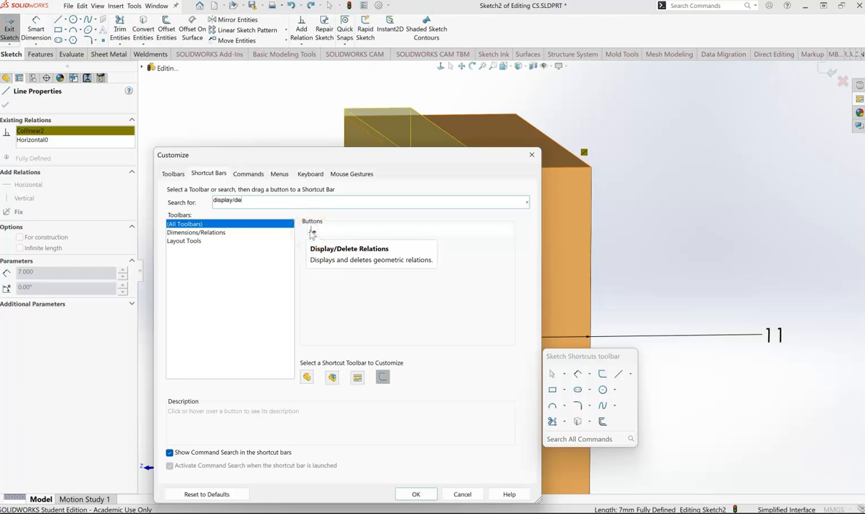
left_click(310, 231)
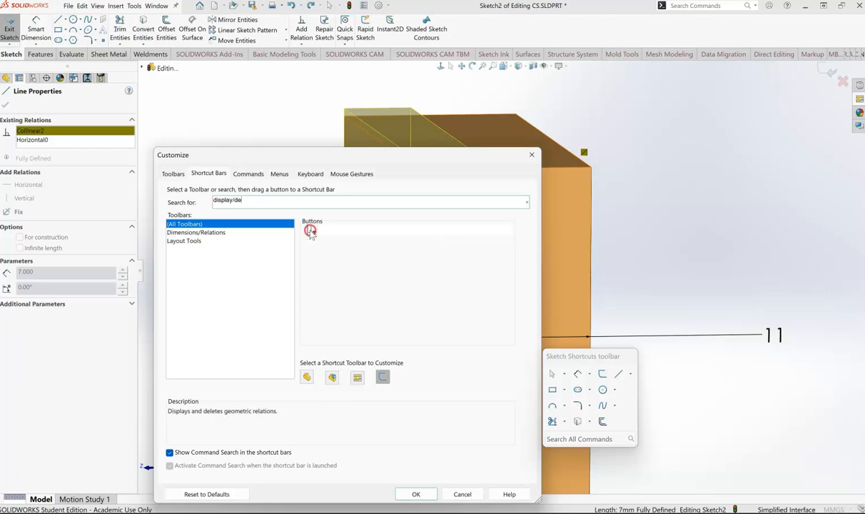
left_click_drag(310, 231, 470, 33)
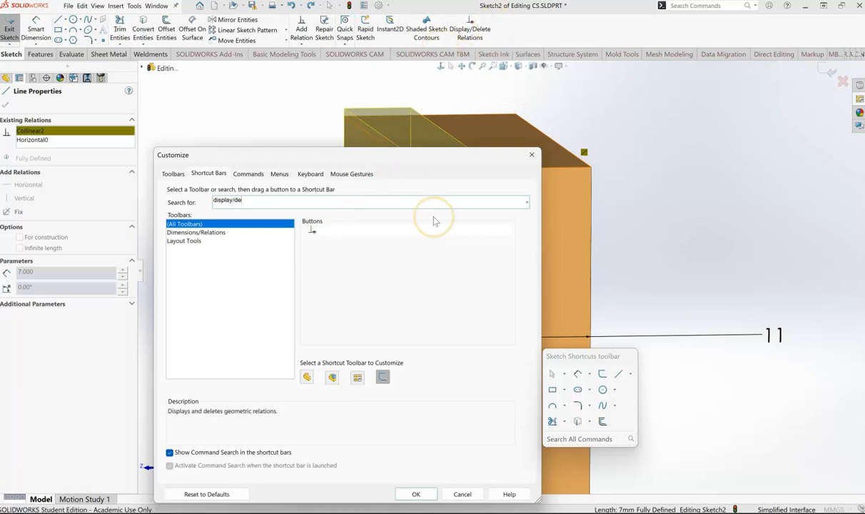
left_click(532, 155)
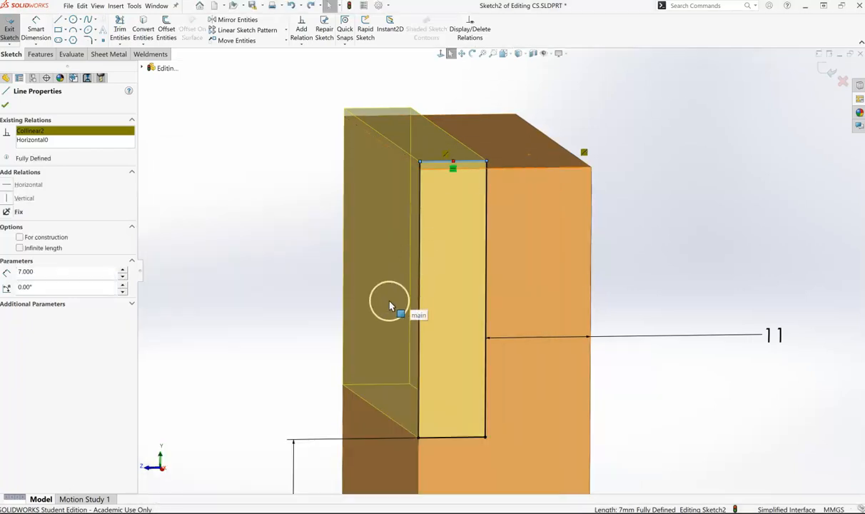
- Start Display/Delete Relations for the selected top line and filter the relations to Dangling
left_click(467, 33)
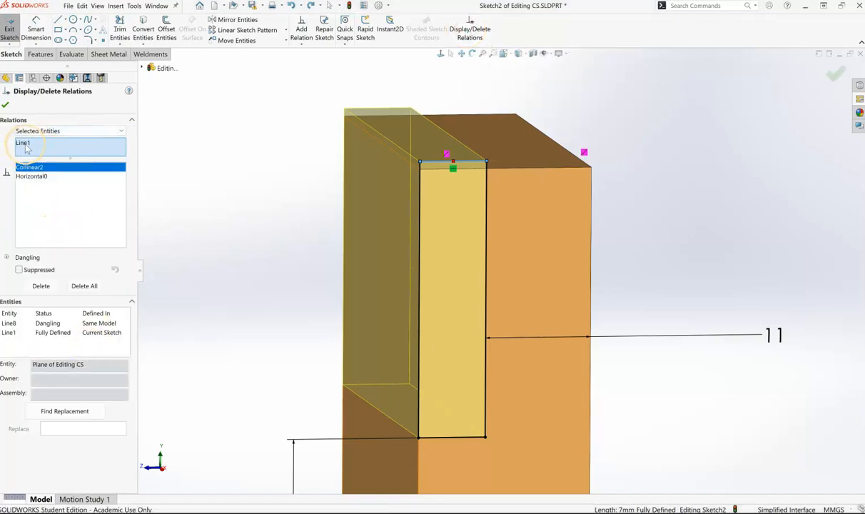
left_click(41, 169)
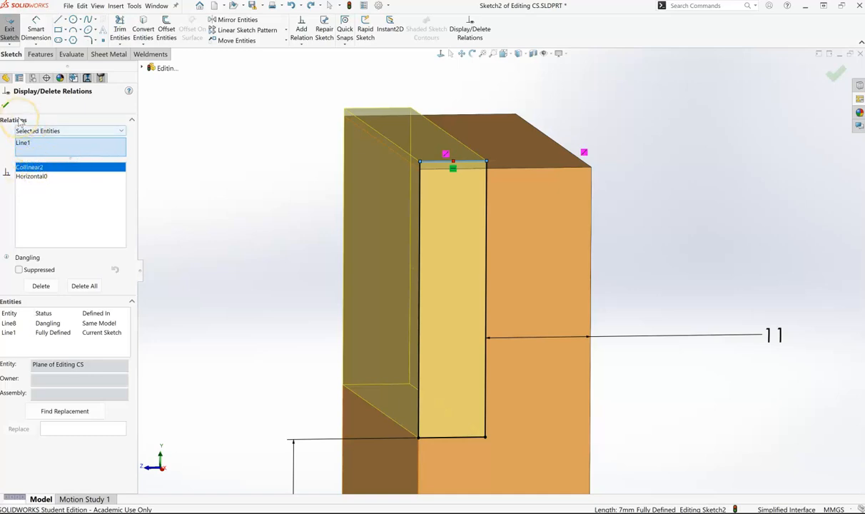
left_click(123, 132)
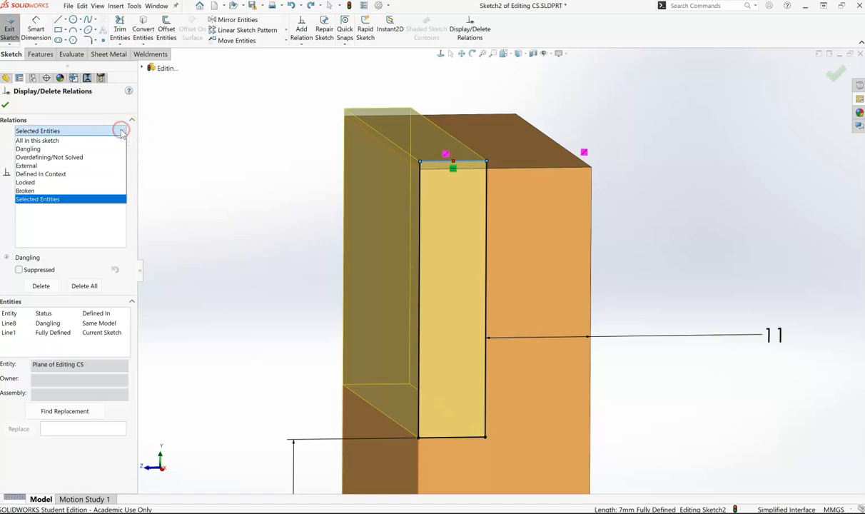
left_click(35, 149)
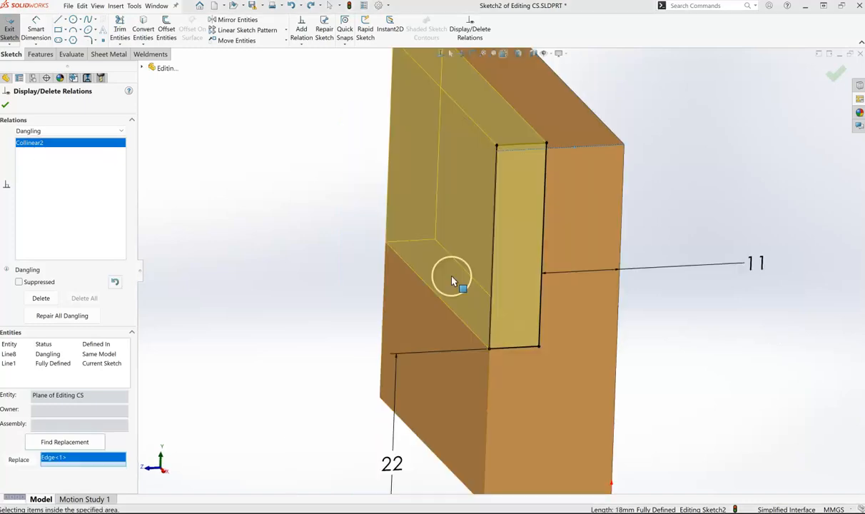
- Replace the dangling Line8 reference of Collinear2 with the block's top edge, accept the relations, and exit Sketch2
middle_click_drag(452, 276, 452, 275)
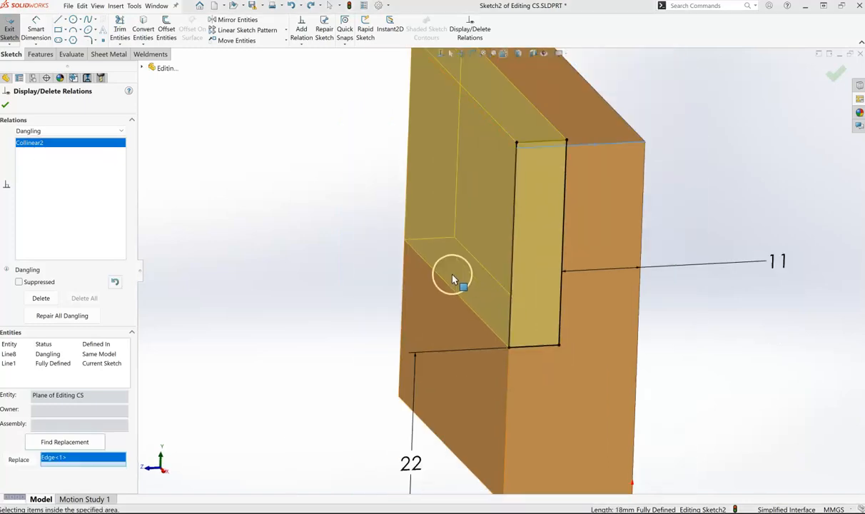
scroll(452, 276, "up", 2)
scroll(628, 108, "down", 1)
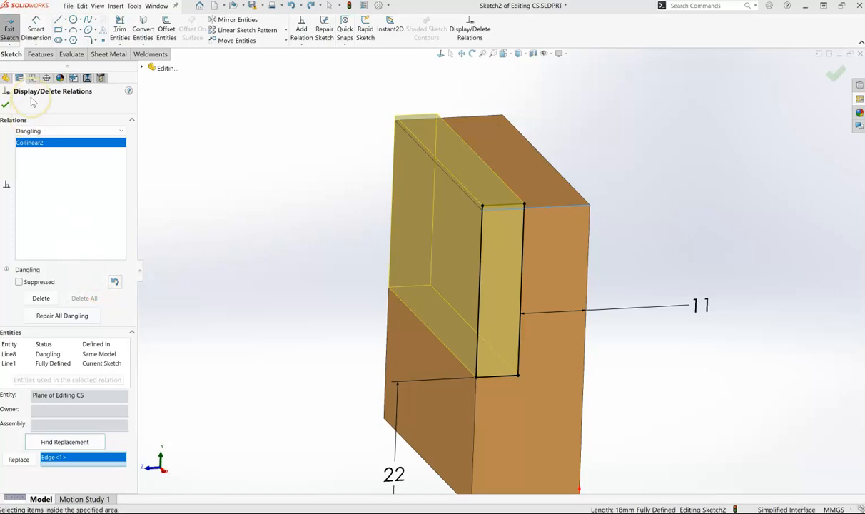
left_click(122, 130)
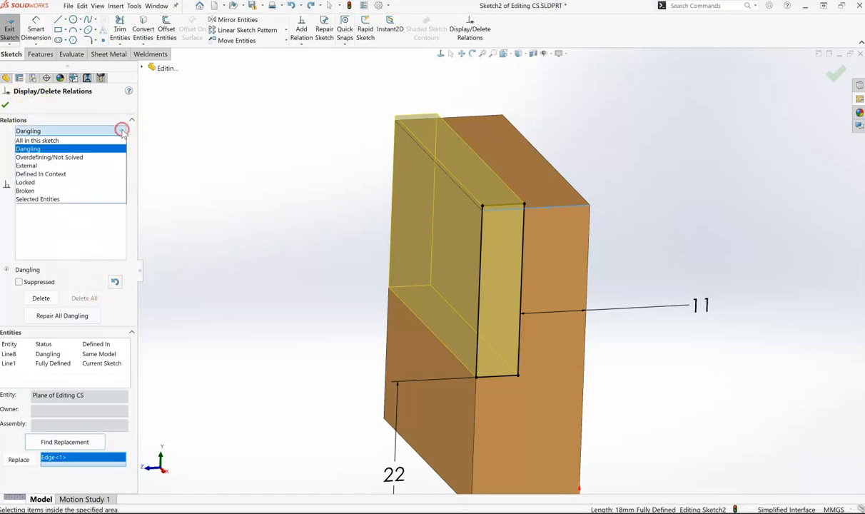
left_click(27, 149)
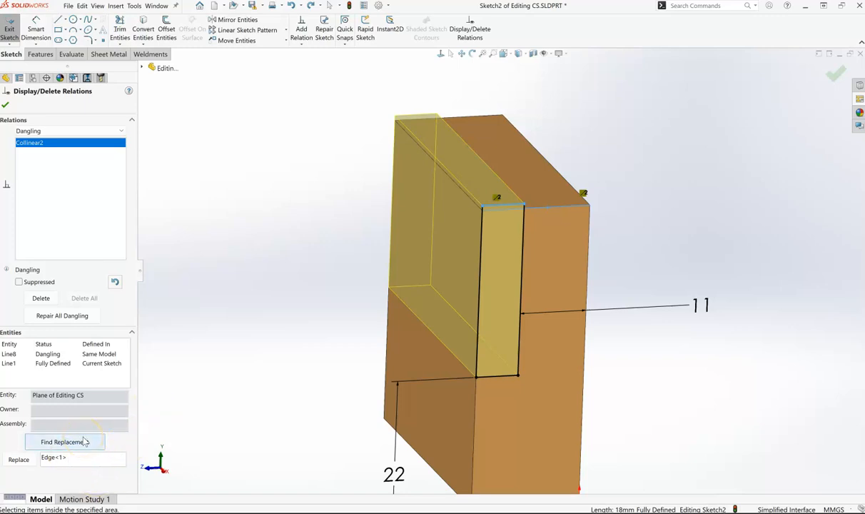
left_click(76, 459)
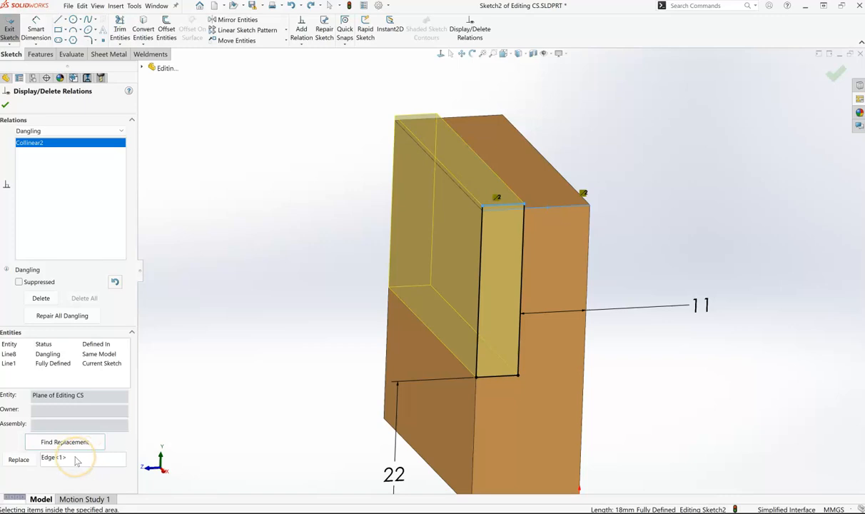
left_click(83, 460)
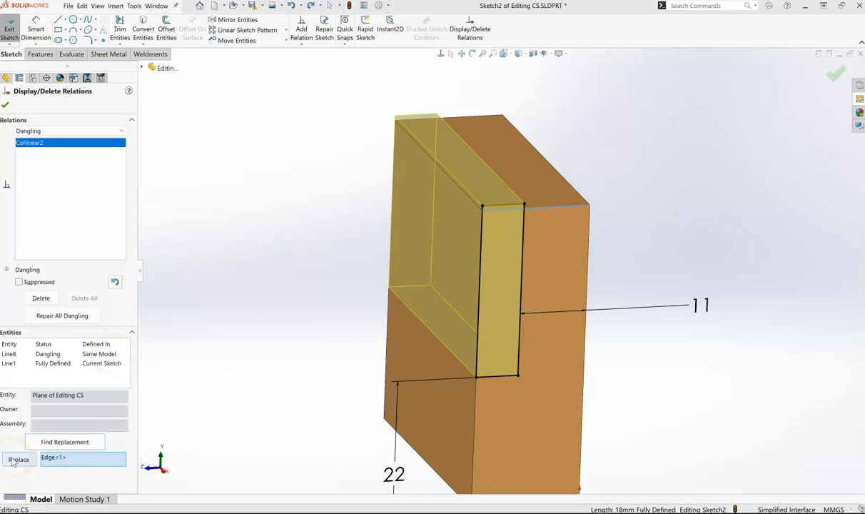
left_click(516, 199)
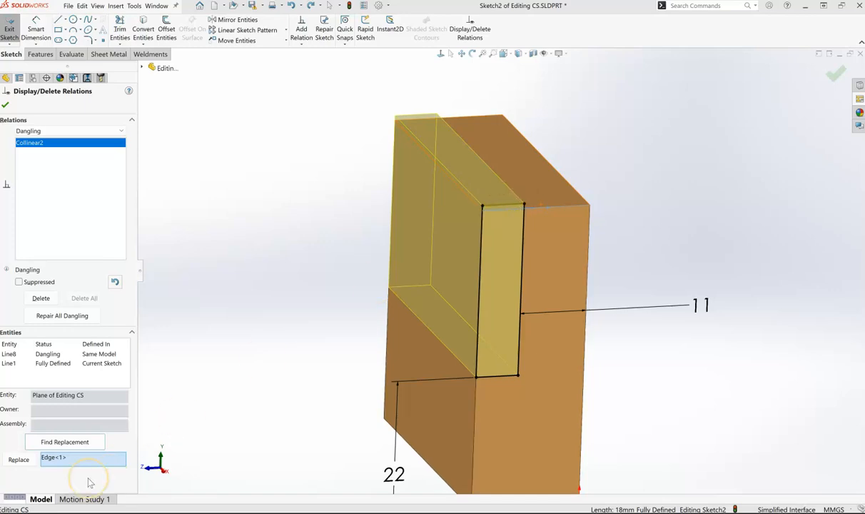
left_click(12, 459)
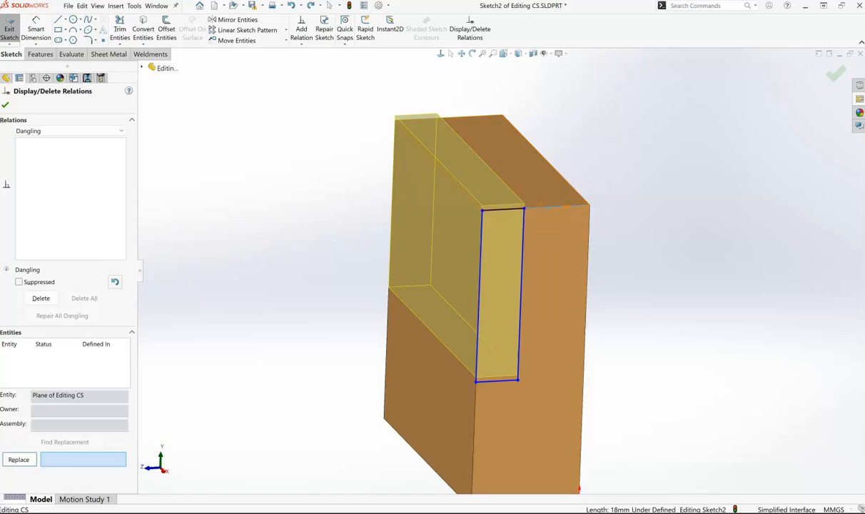
left_click(5, 105)
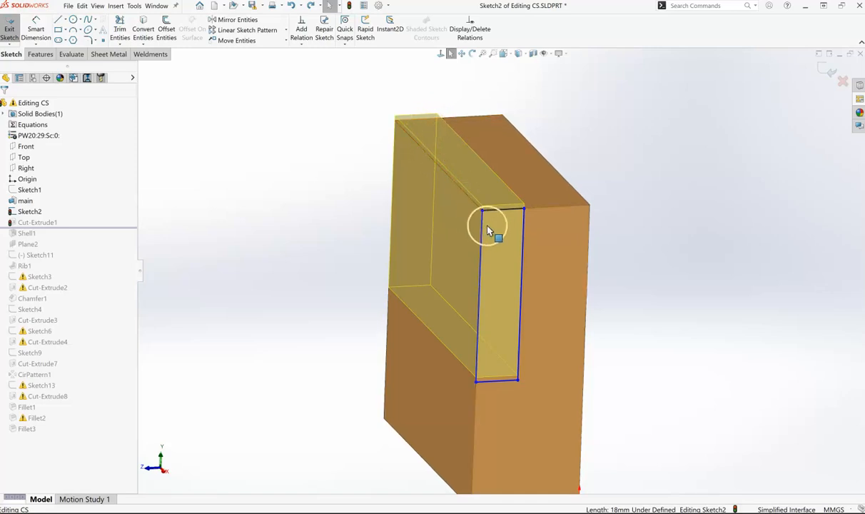
left_click(823, 70)
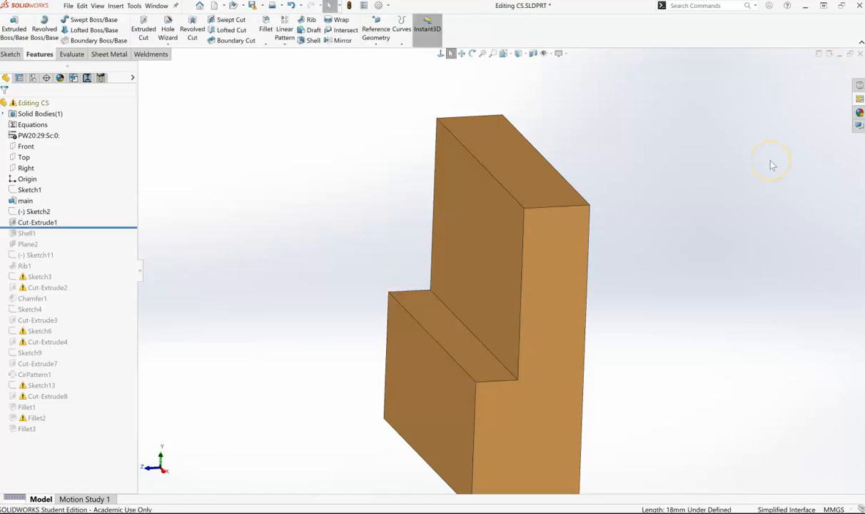
left_click(485, 325)
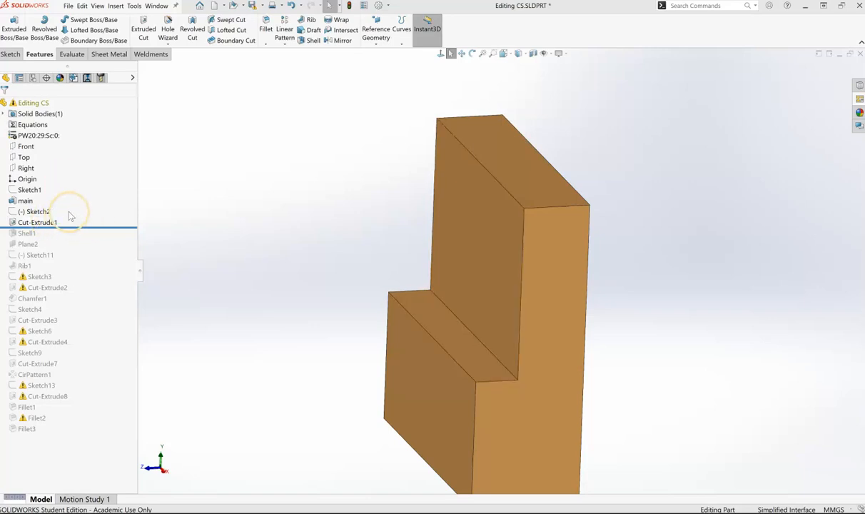
- Roll the feature history forward to the end and choose to stop and repair Sketch3
right_click(70, 215)
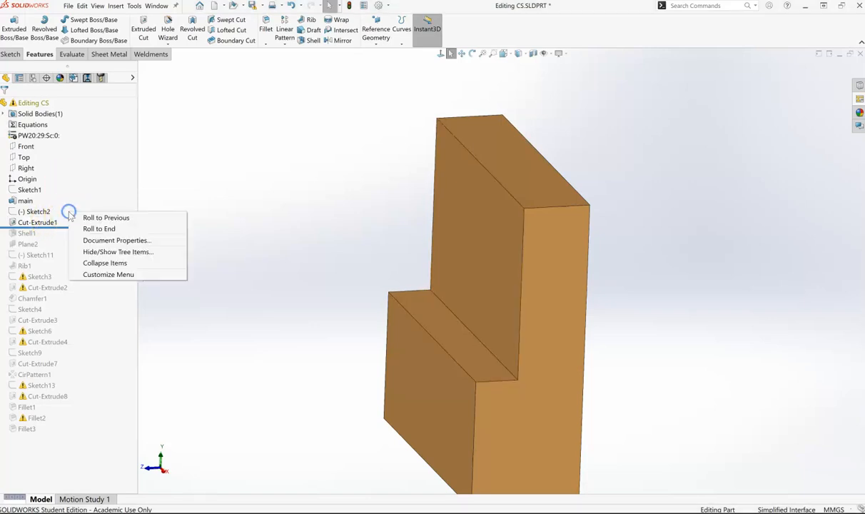
left_click(103, 231)
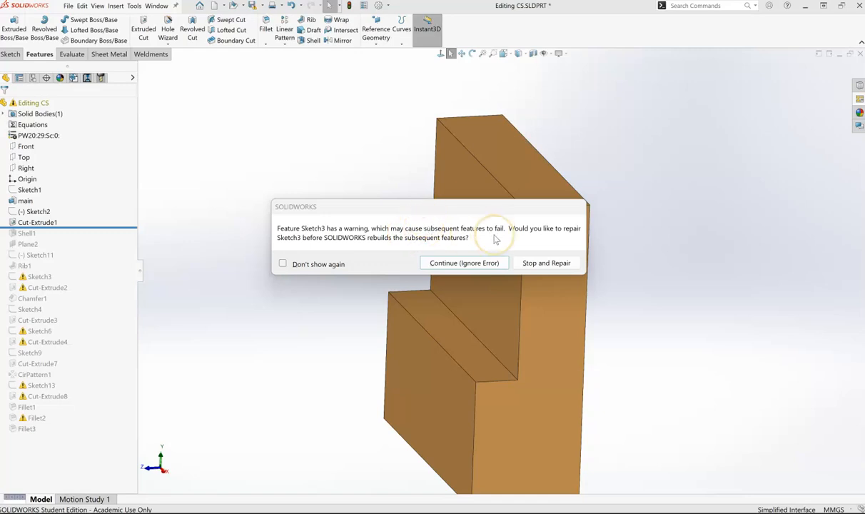
left_click(546, 263)
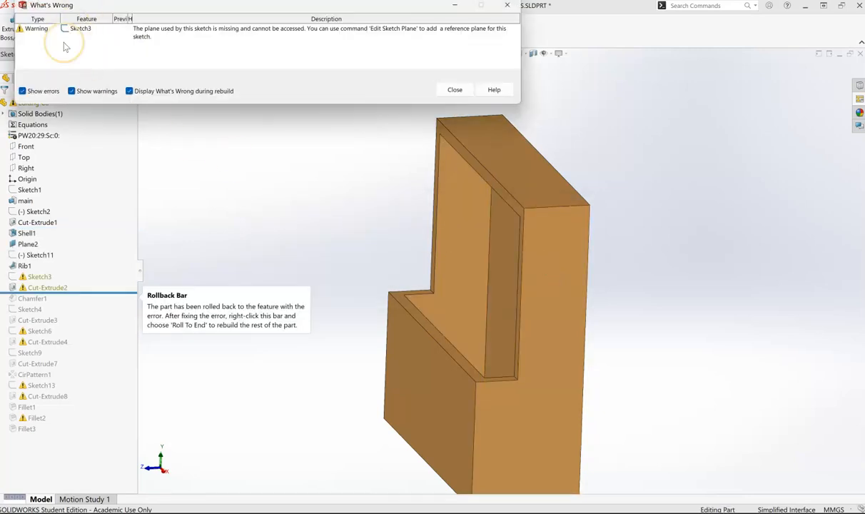